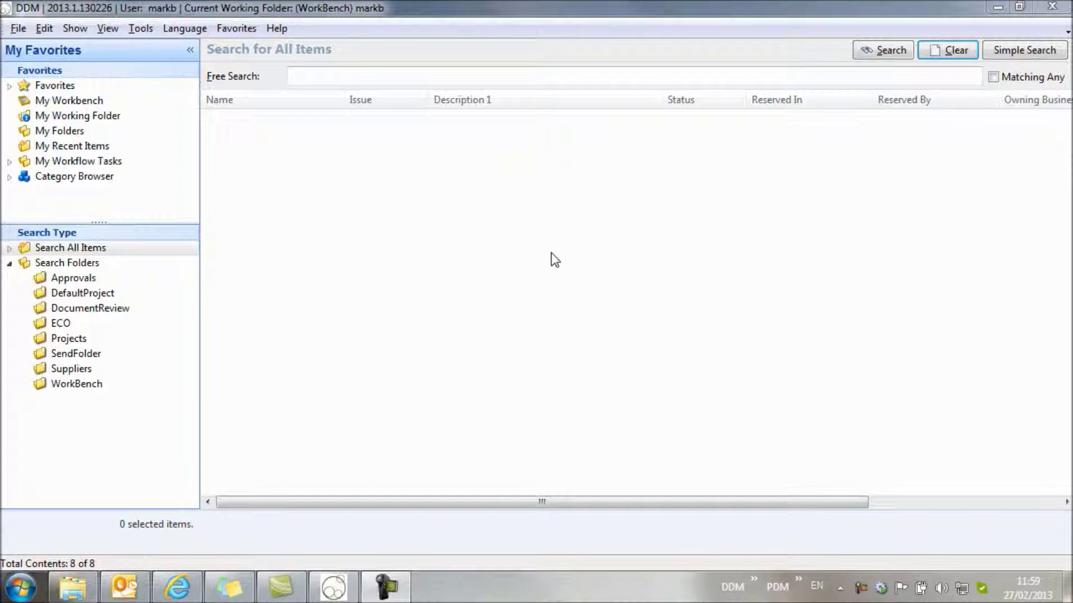
click(72, 587)
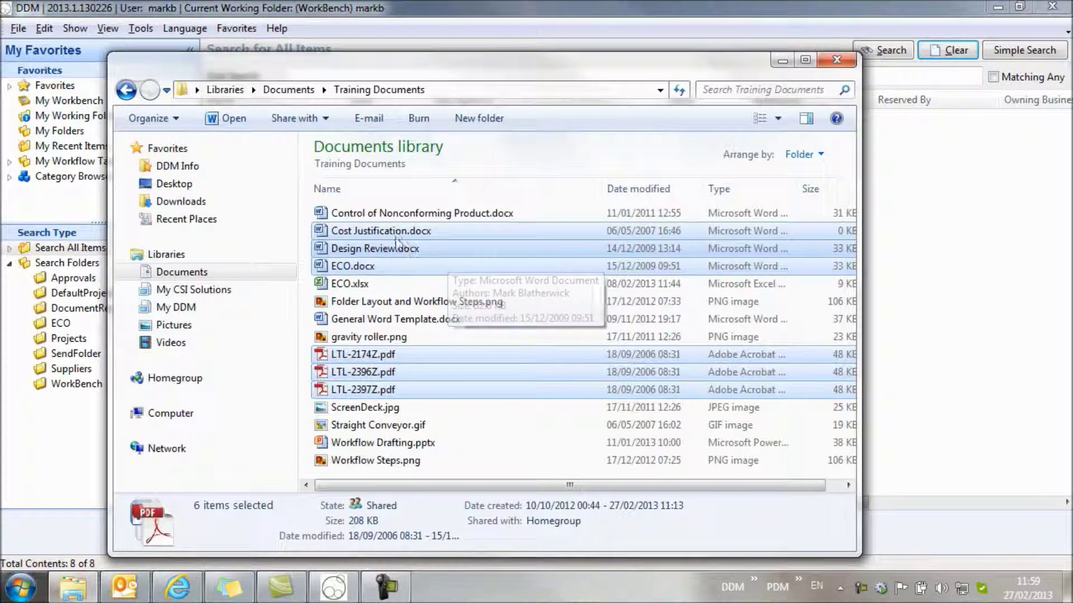
drag(387, 235, 919, 282)
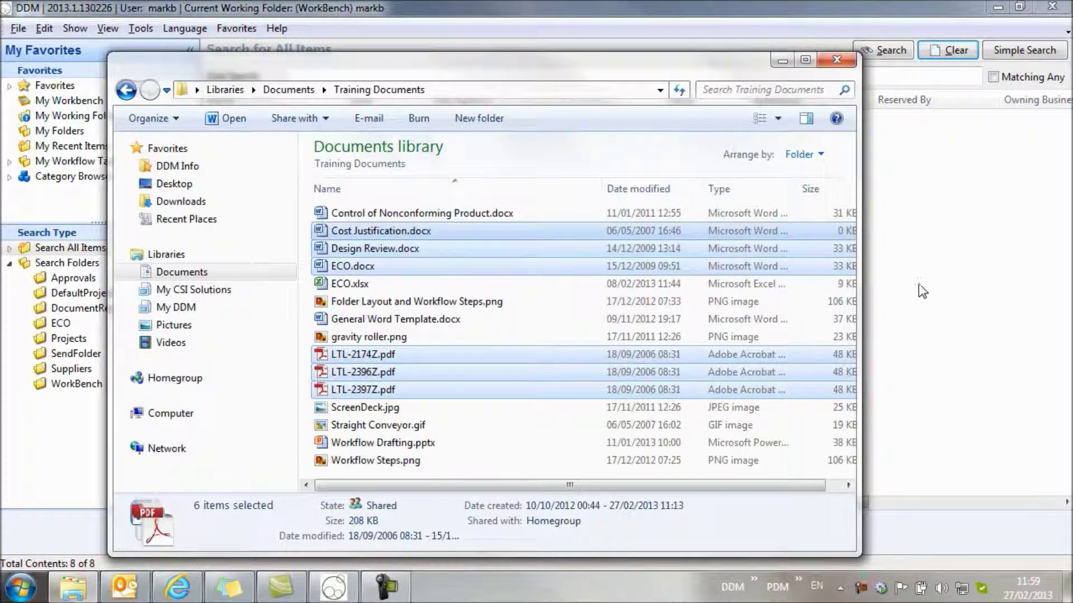
click(778, 61)
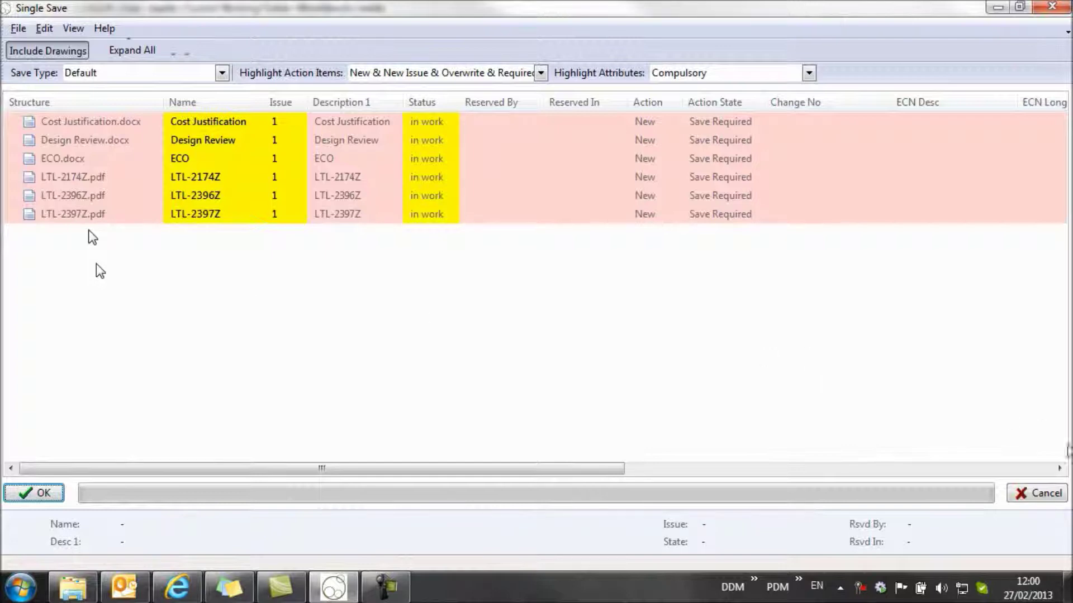
click(1042, 495)
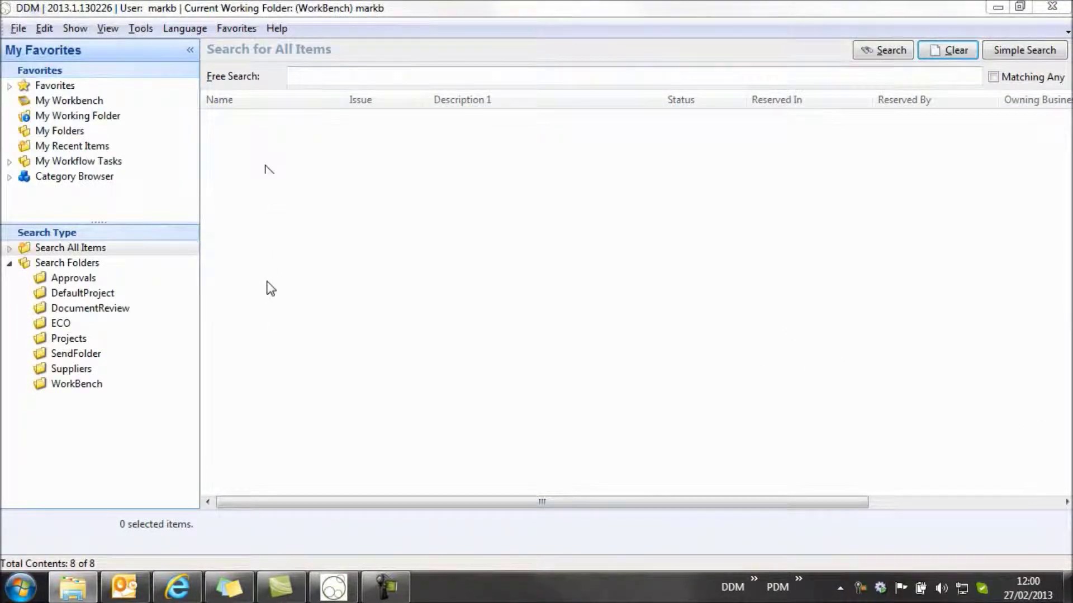
- Bring the six selected Word and PDF files from the Training Documents folder into DDM for a Single Save
click(73, 587)
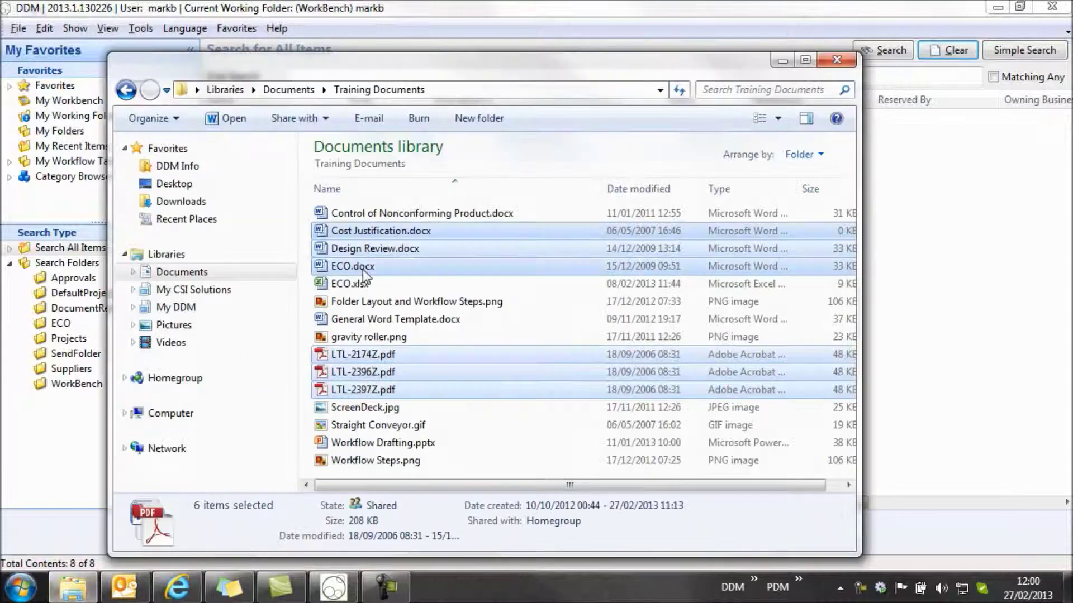
drag(360, 234, 940, 326)
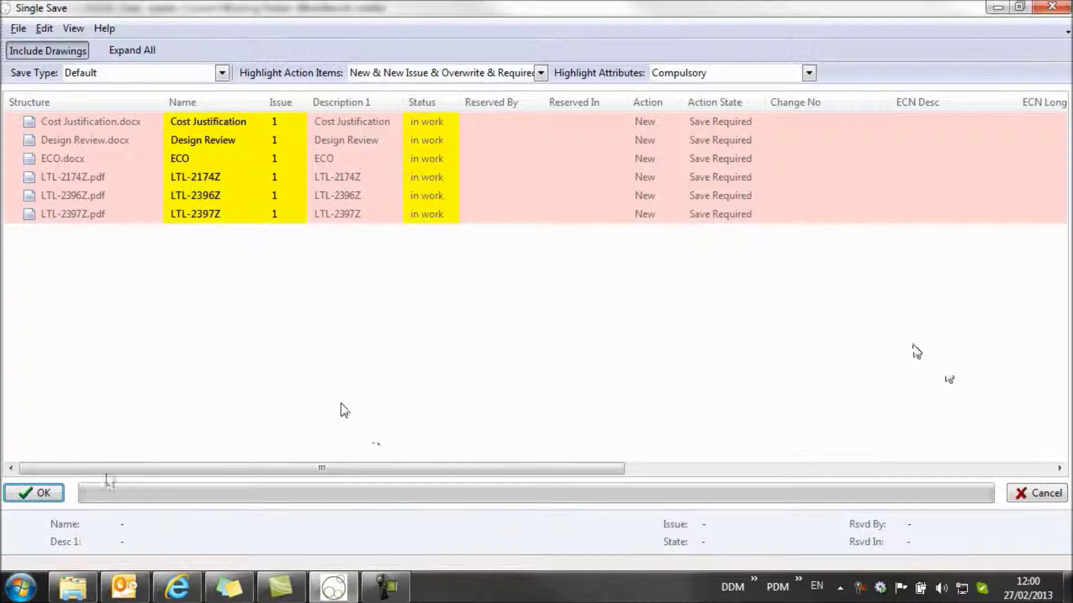
click(226, 318)
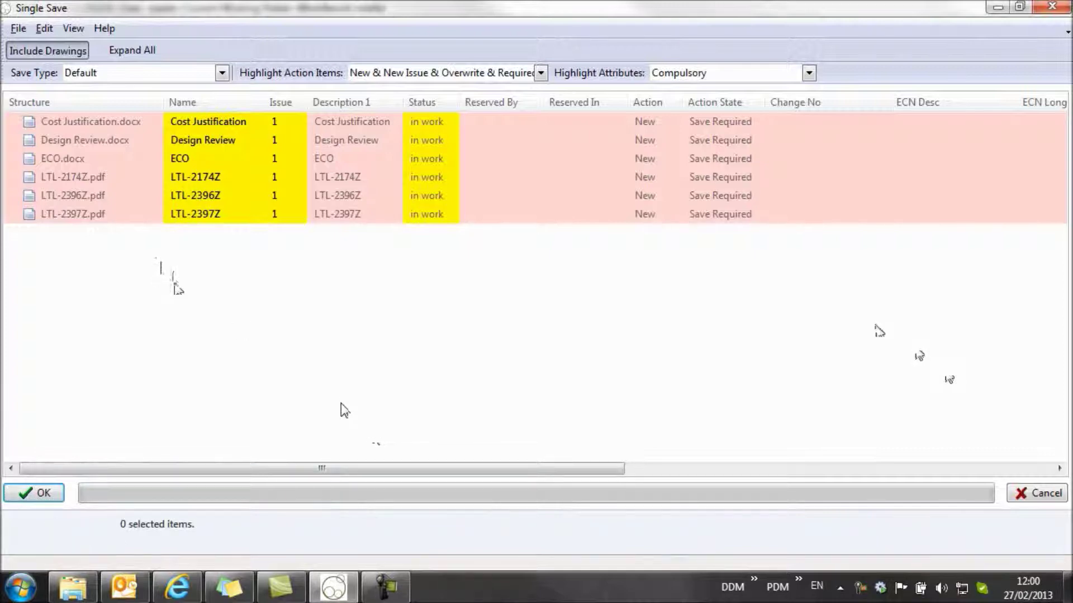
- Assign the Miscellaneous Documents item type to the three LTL PDF drawings through number generation in their shared properties
drag(155, 256, 64, 171)
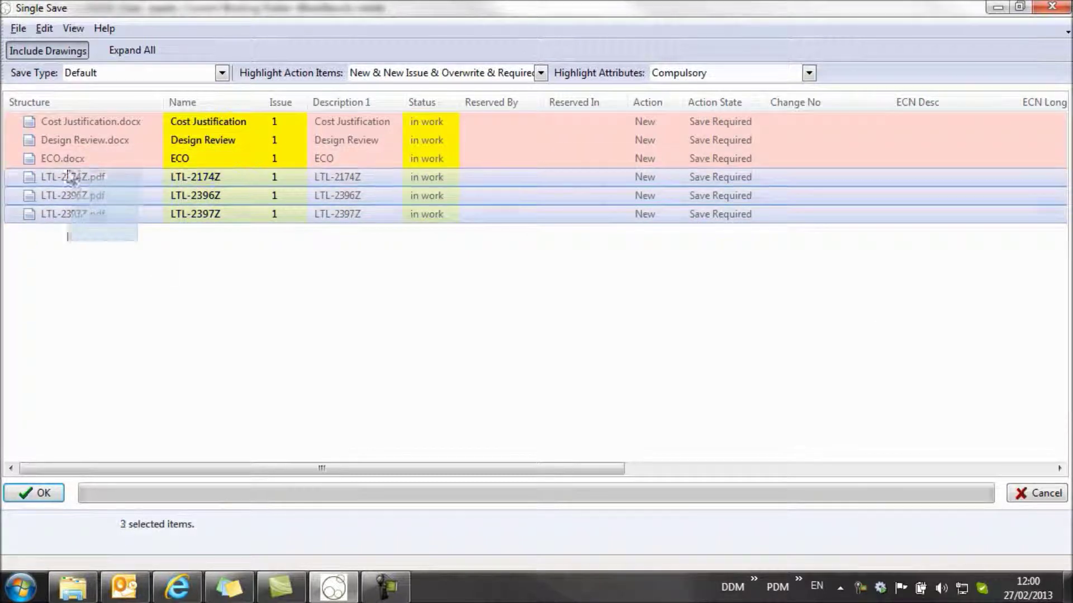
right_click(381, 177)
click(431, 286)
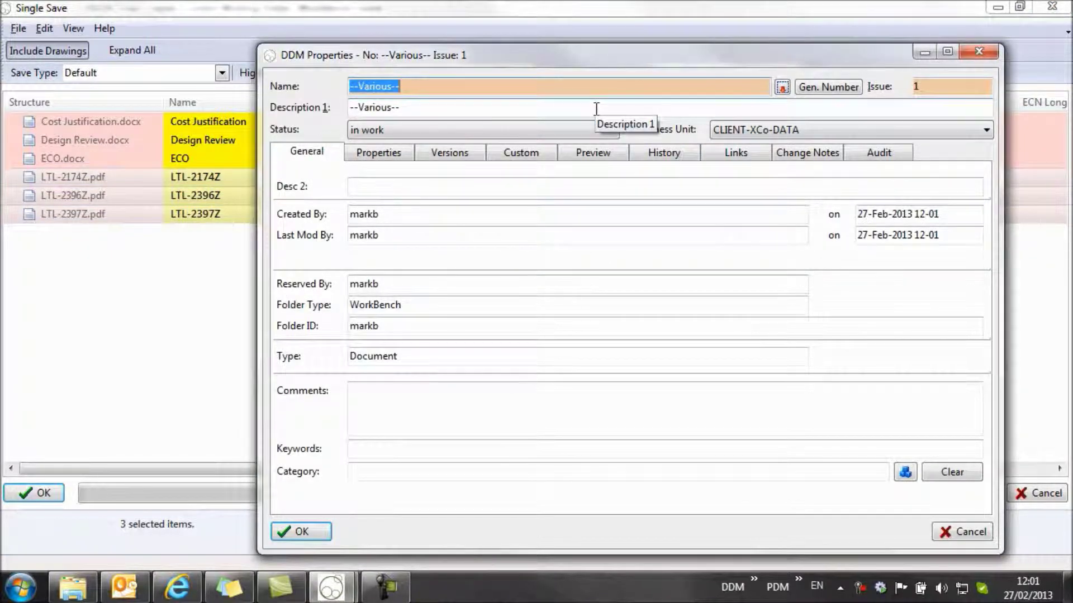
click(826, 88)
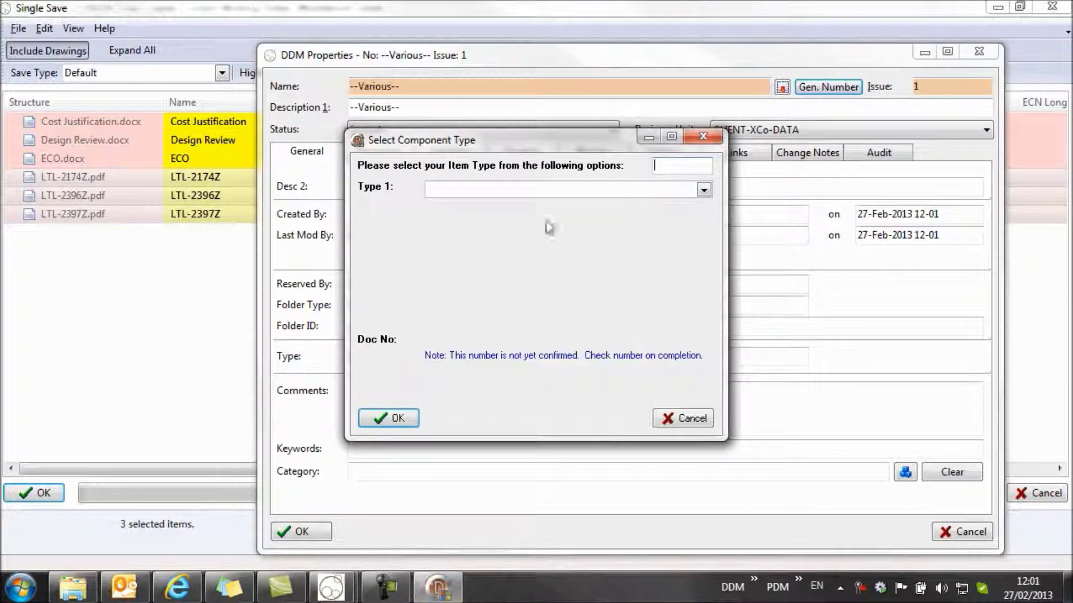
click(496, 189)
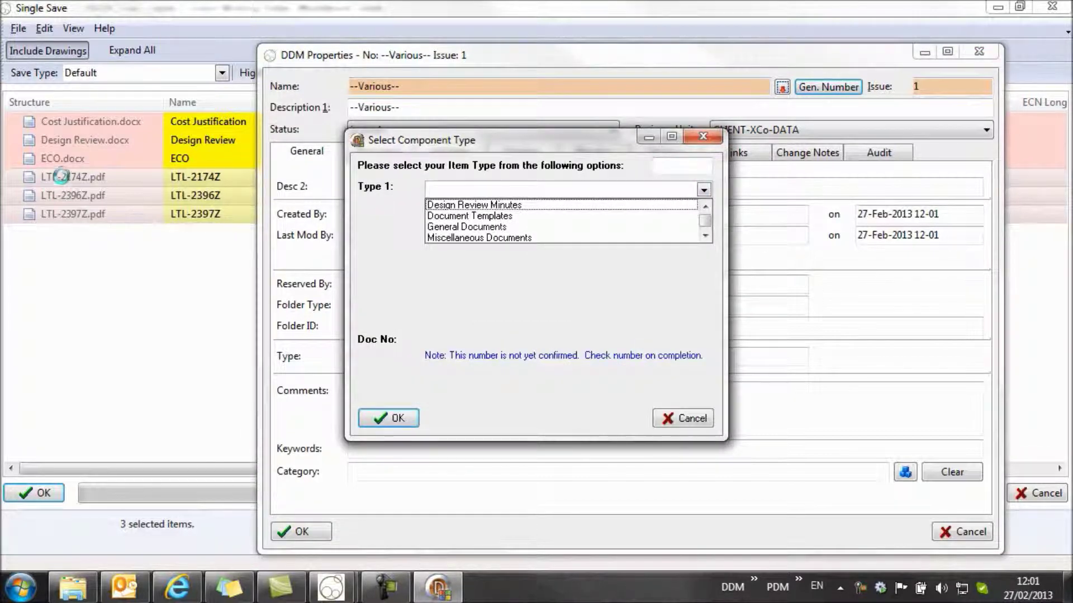
click(270, 237)
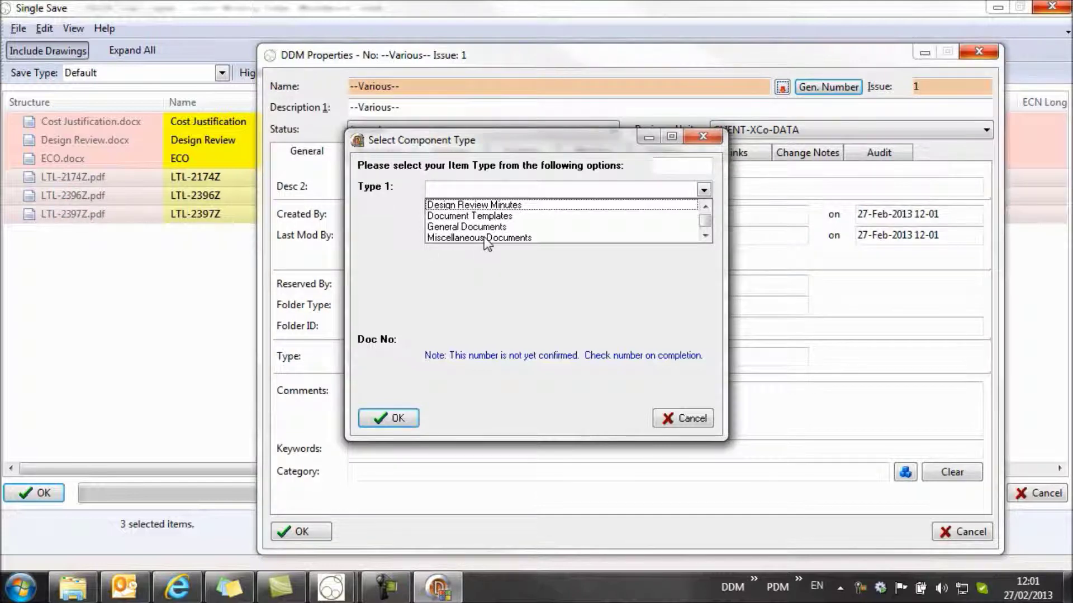
click(484, 238)
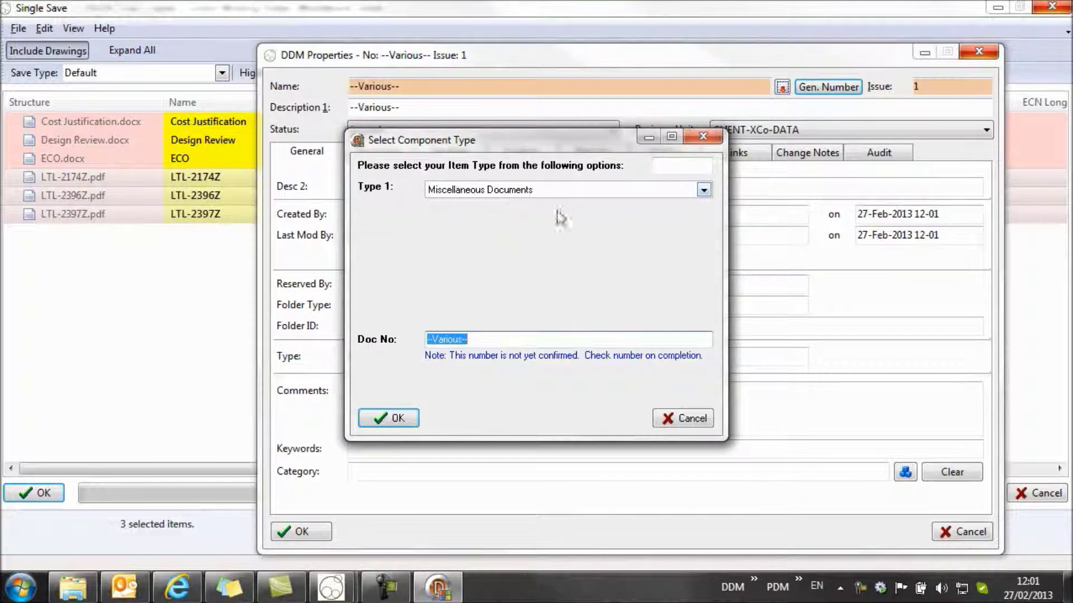
click(395, 418)
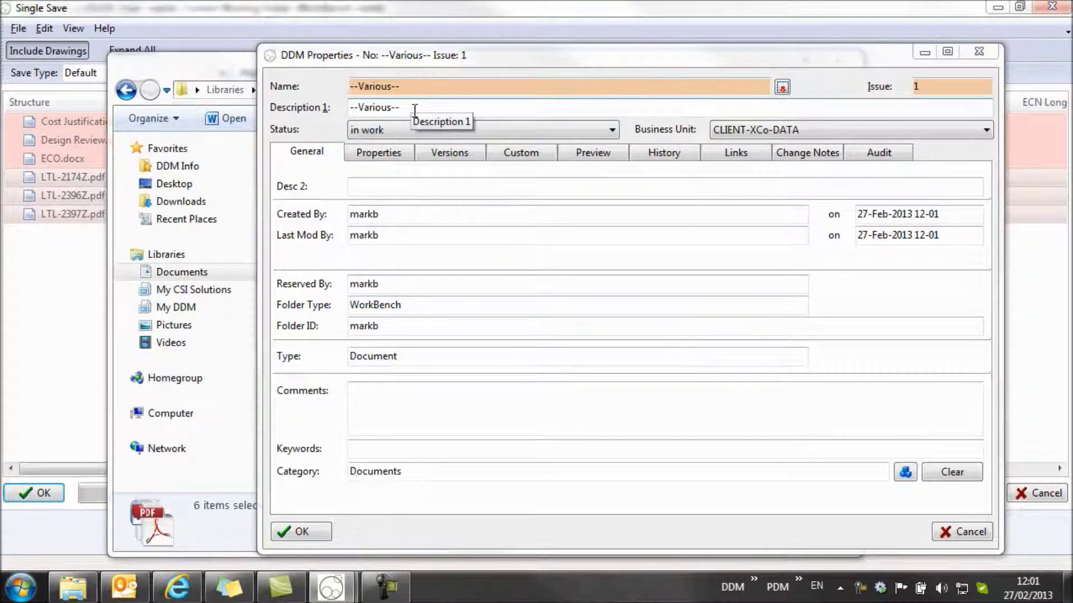
- Set the three LTL PDFs' Description 1 to "Legacy drawings" and their category to Legacy Drawing under Documents, and apply the properties
click(415, 109)
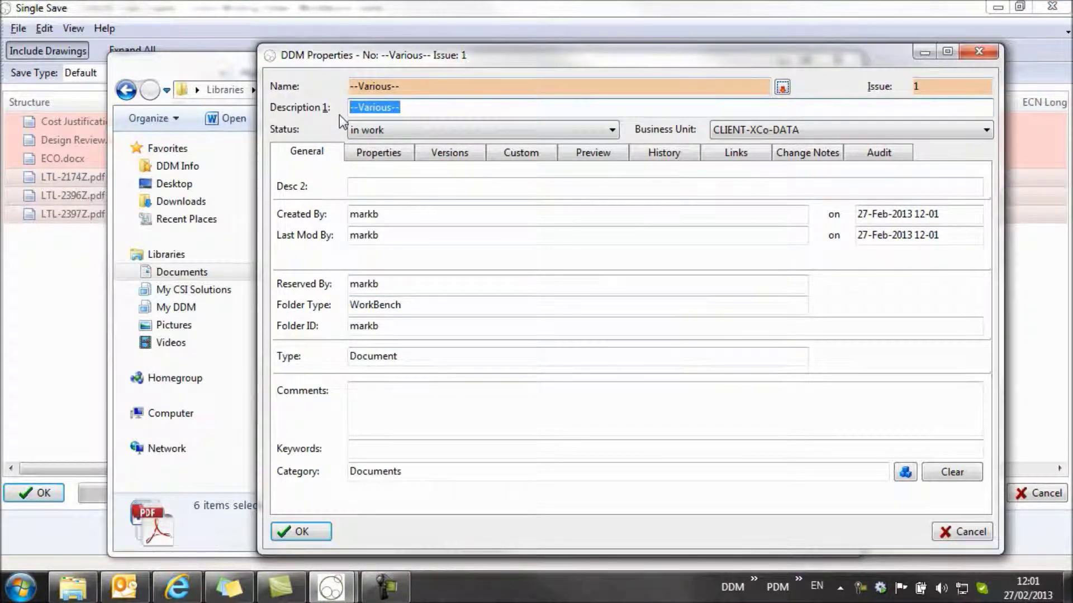
text(Legacy drawings)
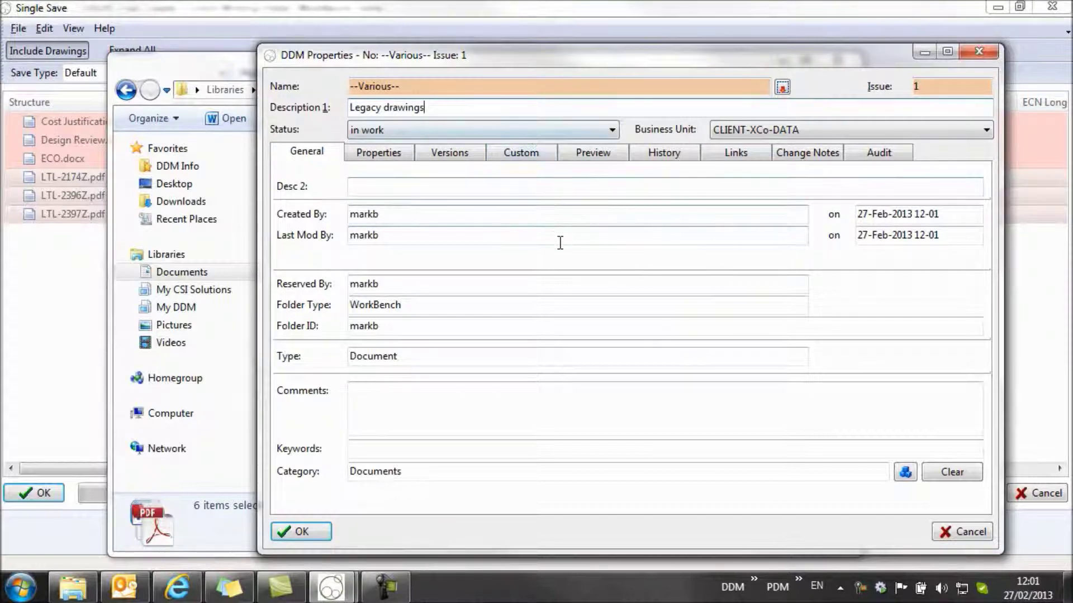
click(904, 472)
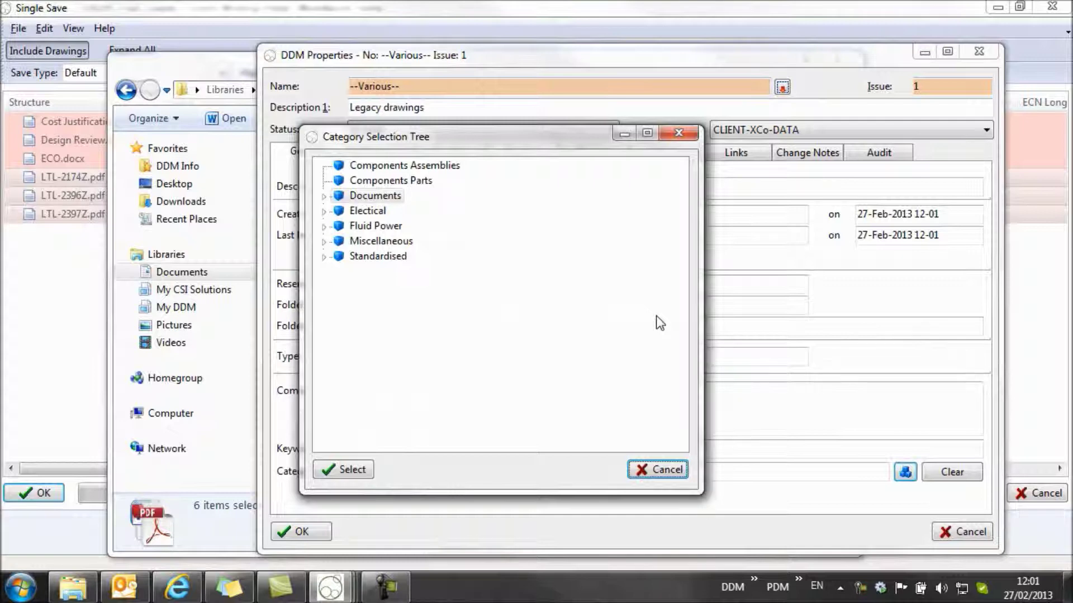
click(324, 196)
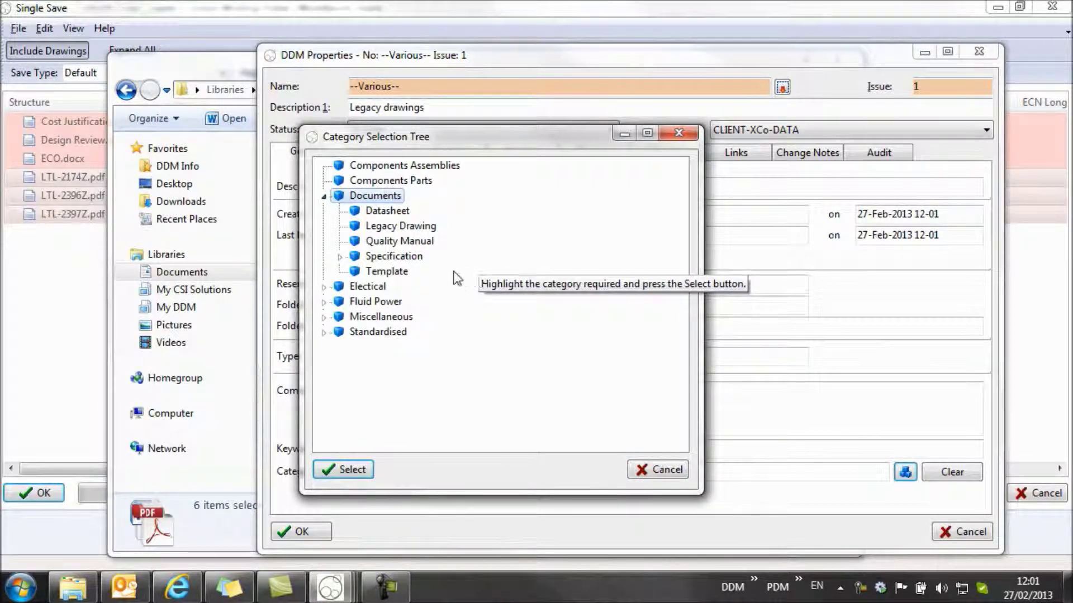
click(386, 227)
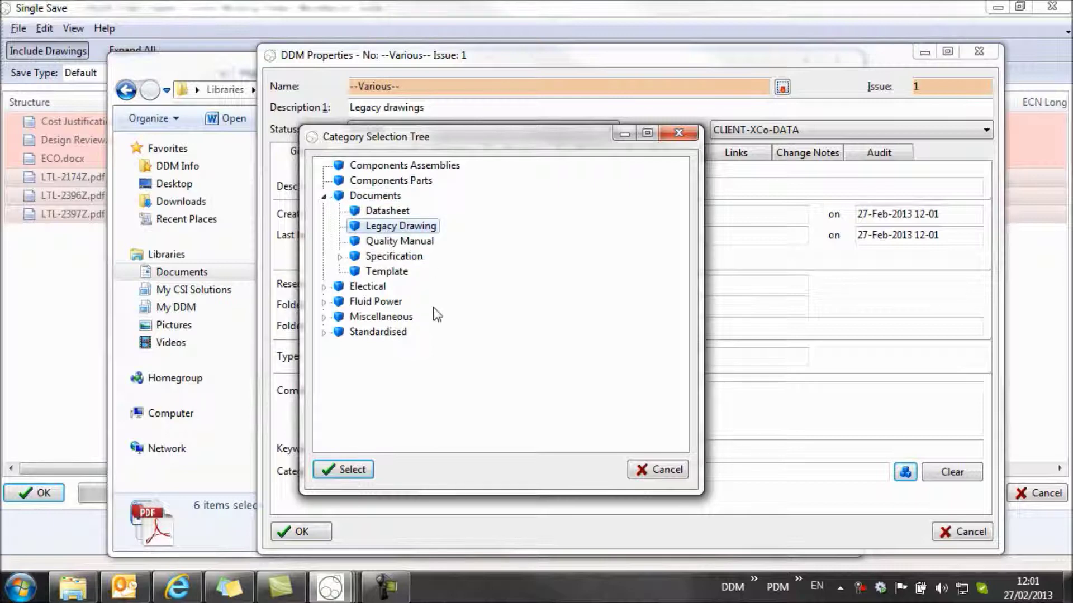
click(352, 469)
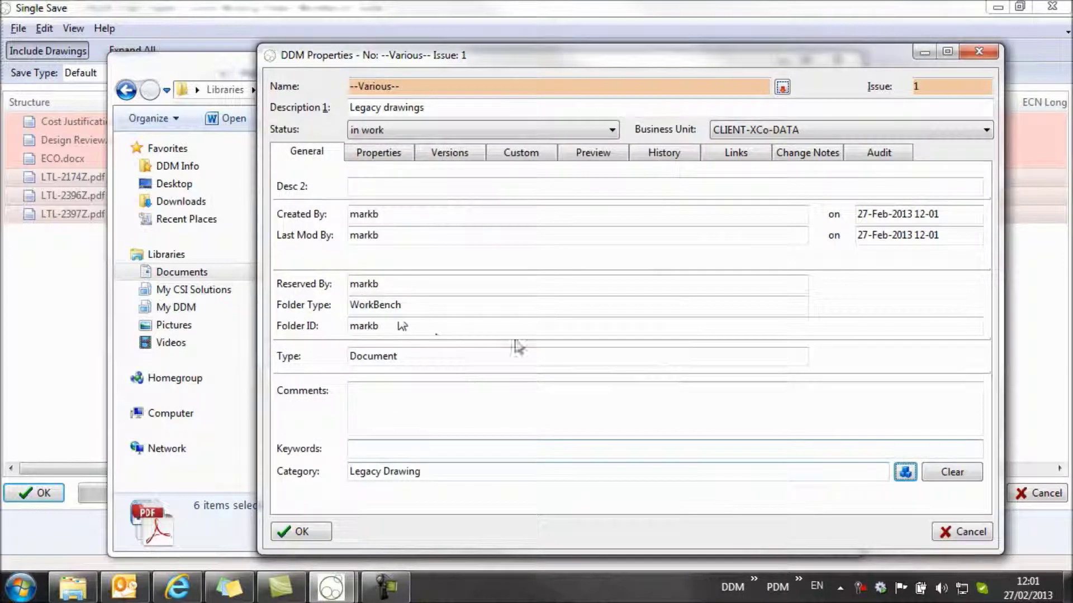
click(306, 532)
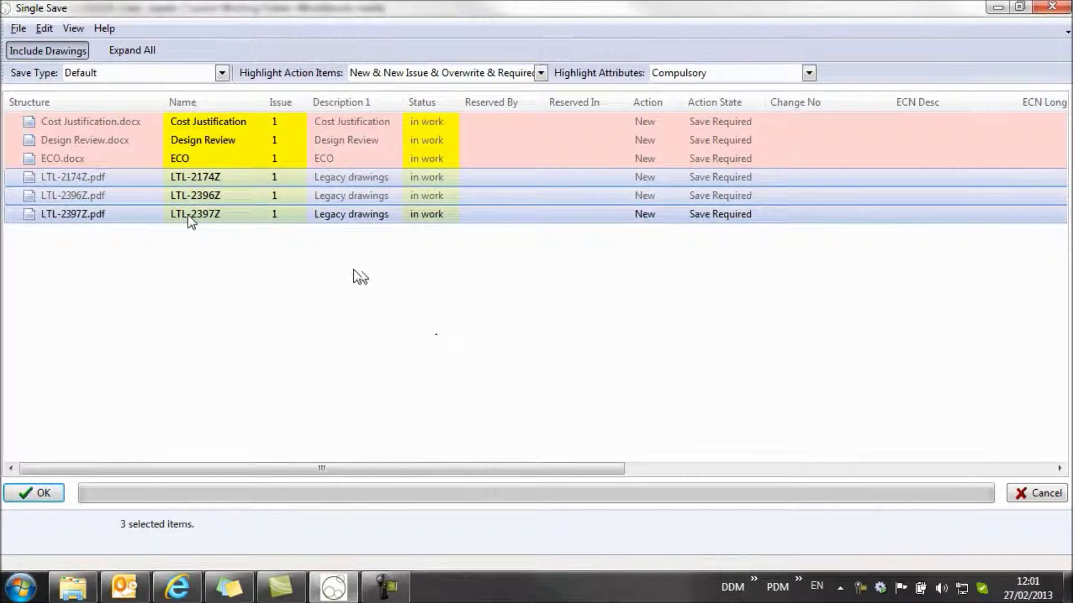
- Generate General Documents numbers for Cost Justification.docx, Design Review.docx and ECO.docx together, and apply the properties
click(95, 159)
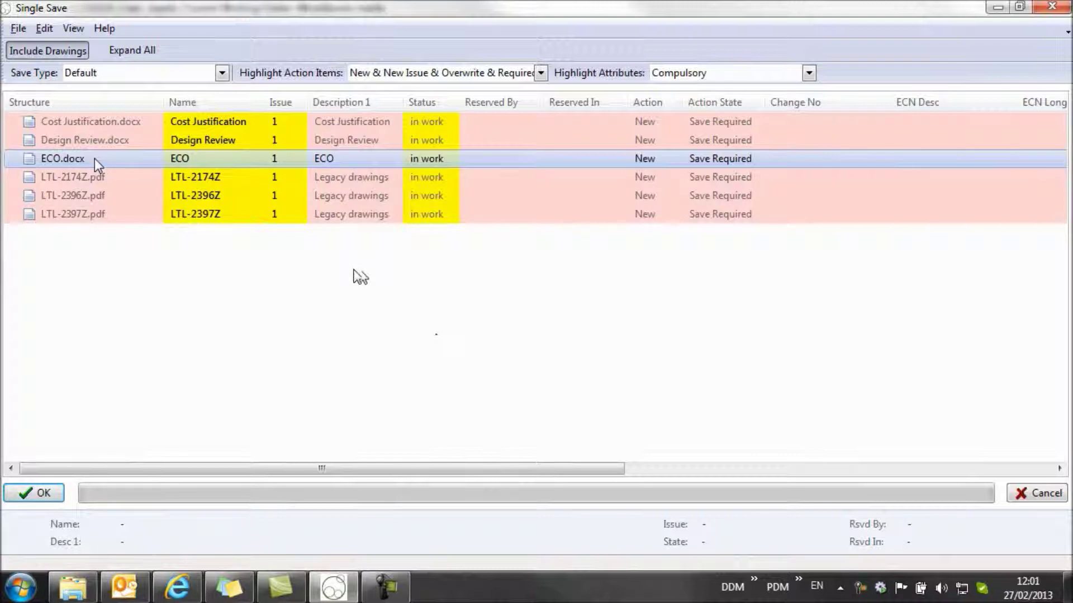
shift+click(115, 122)
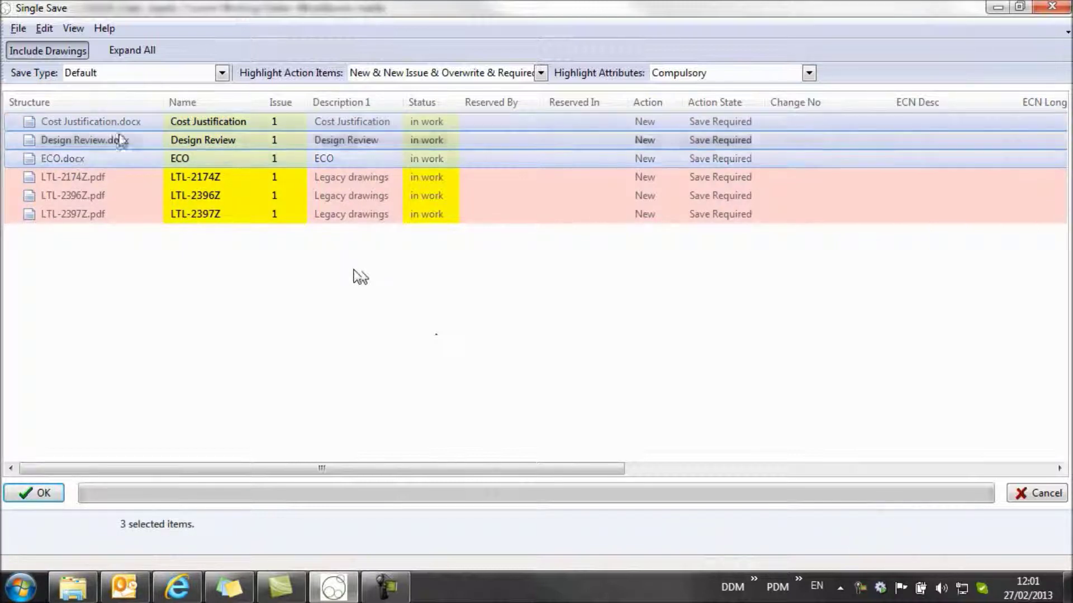
right_click(127, 122)
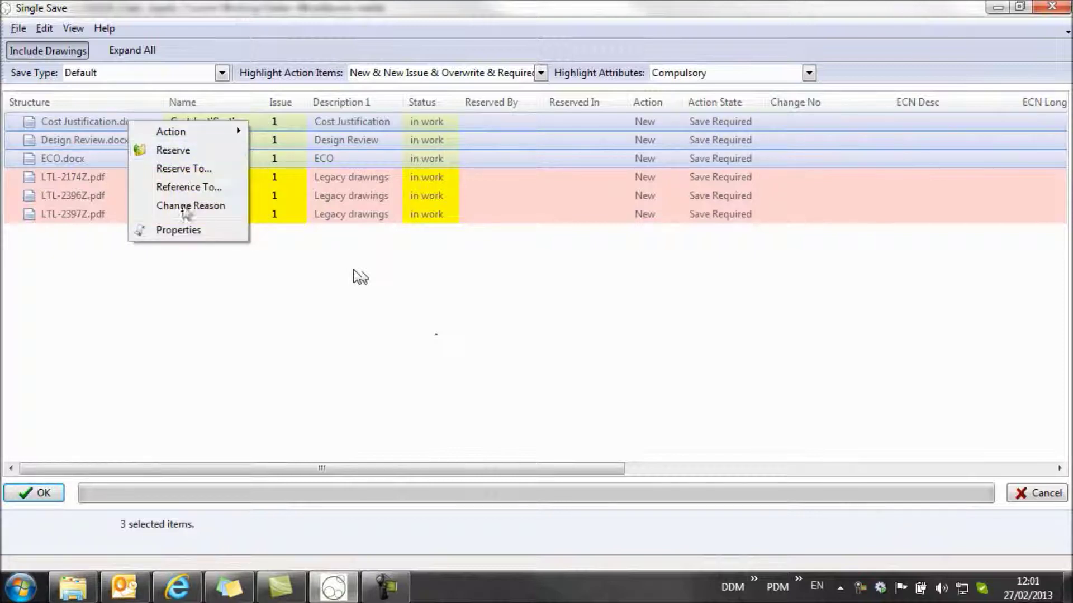
click(184, 229)
click(828, 88)
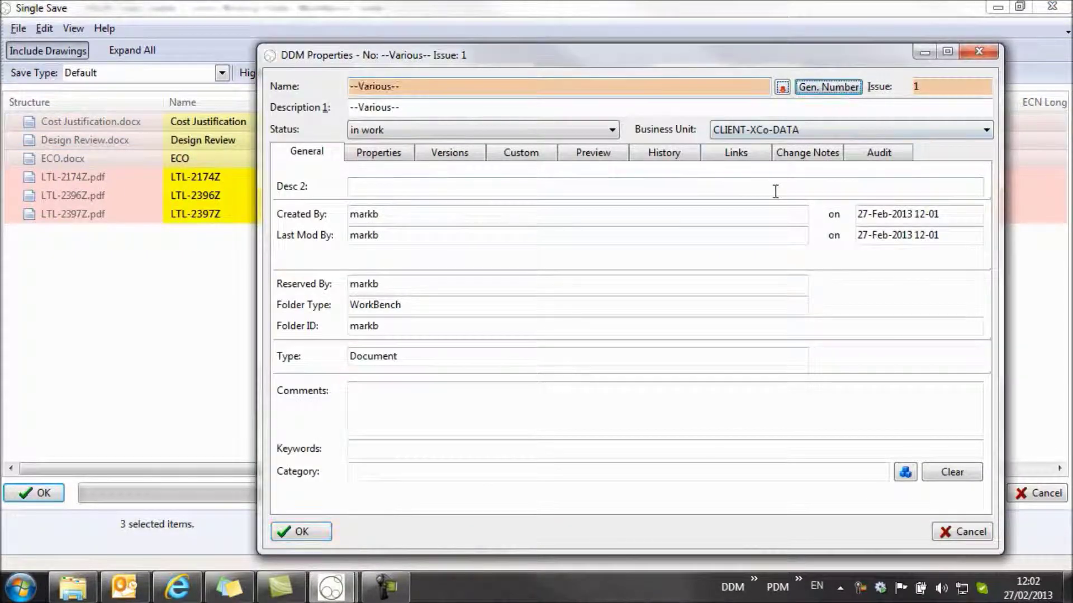
click(478, 190)
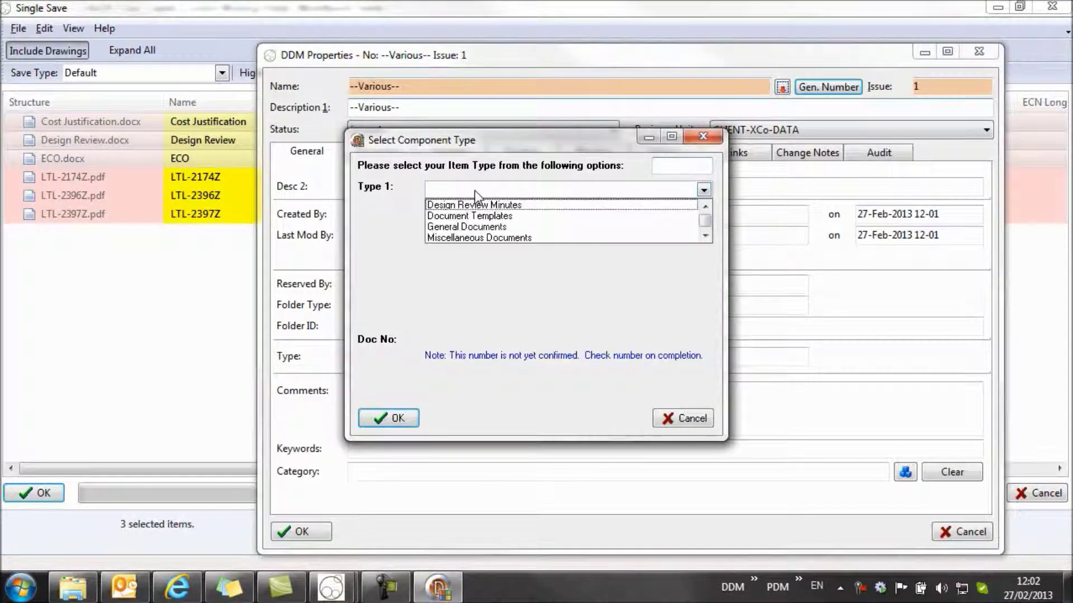
click(466, 227)
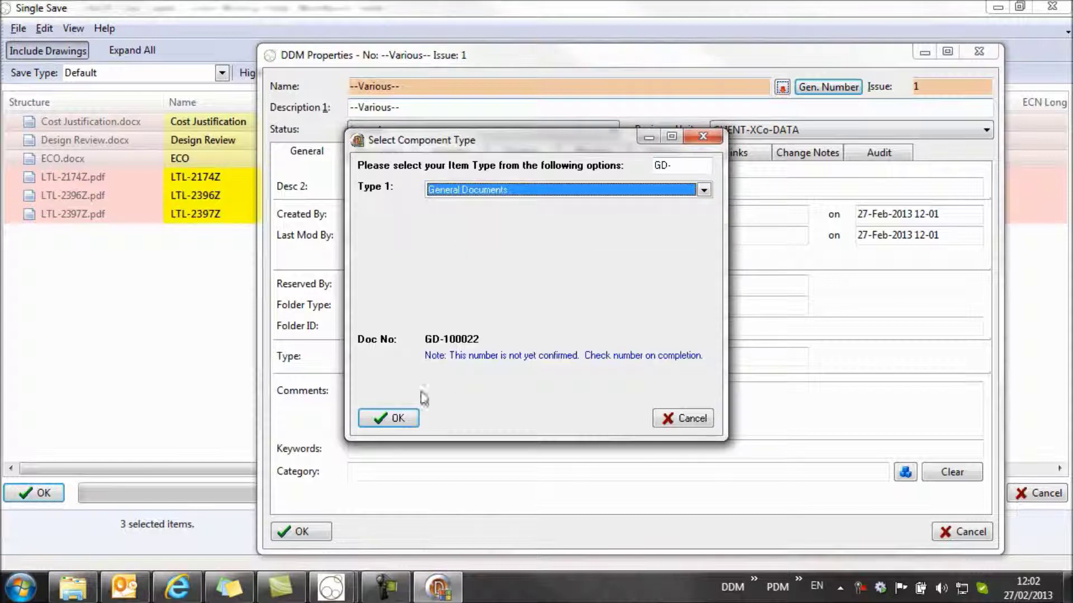
click(386, 419)
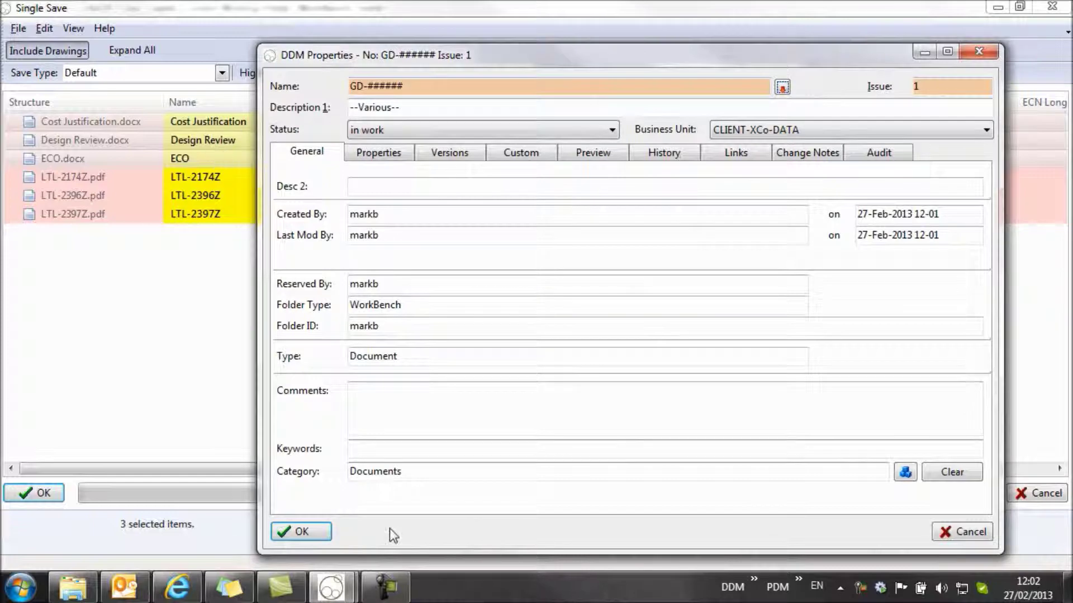
click(302, 530)
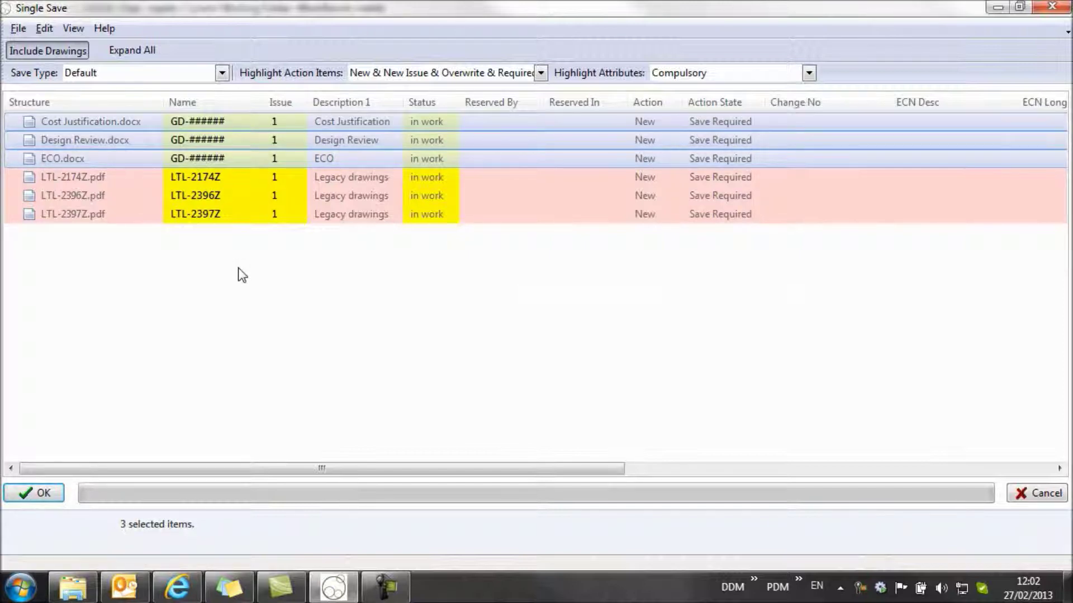
- Generate a Design Review Minutes number for Design Review.docx alone in its properties, and try to apply them
click(142, 139)
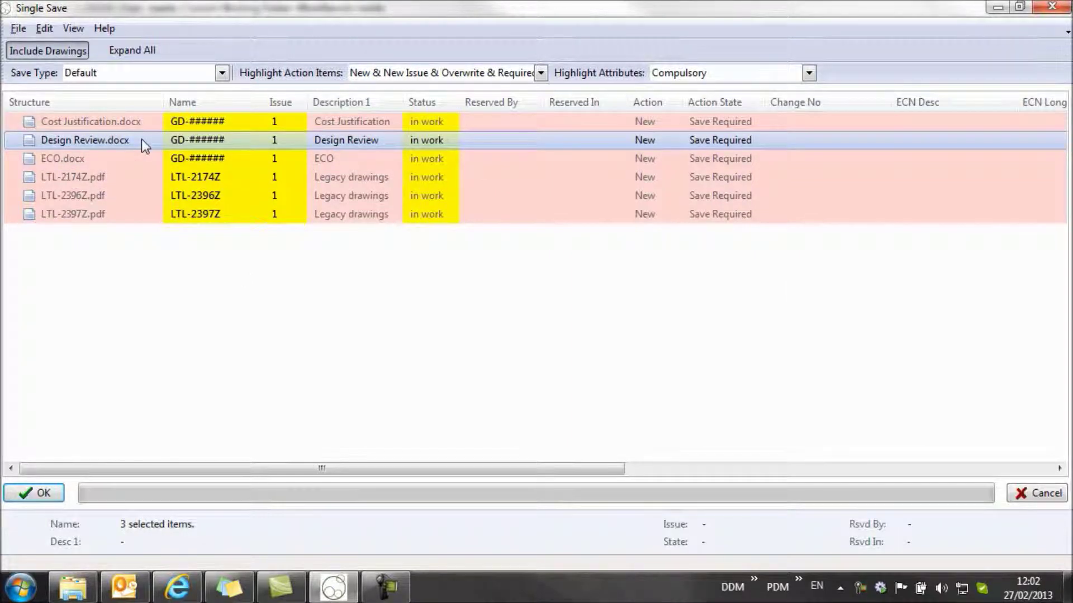
right_click(140, 136)
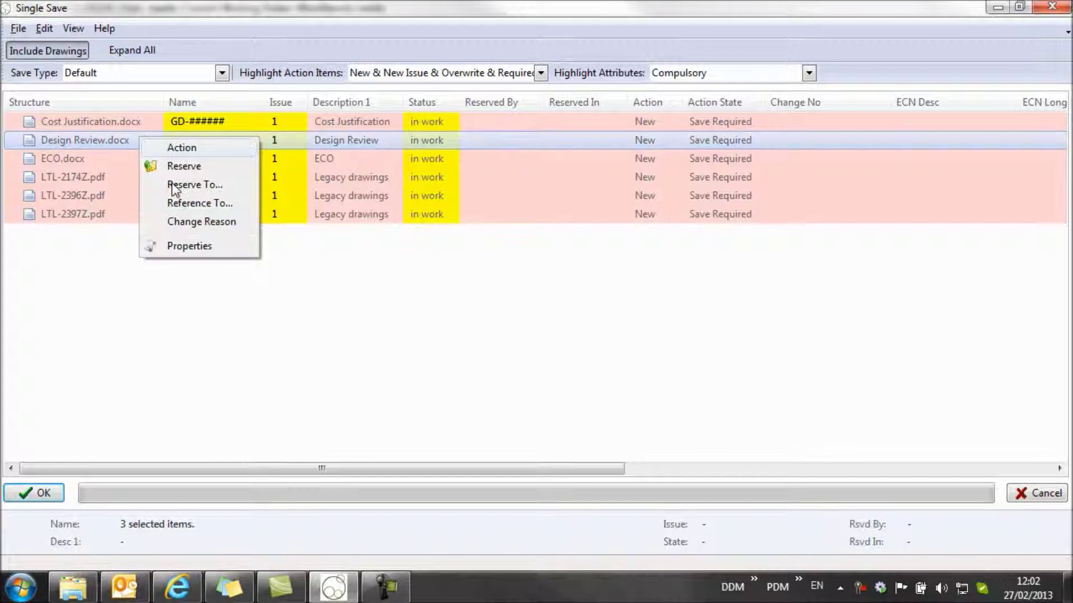
click(207, 246)
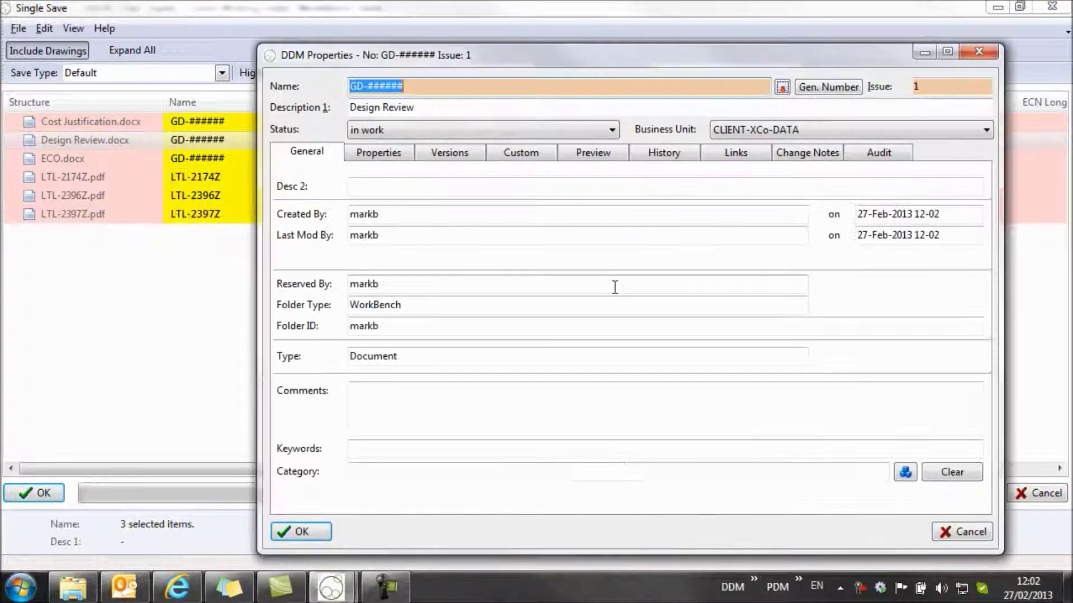
click(830, 88)
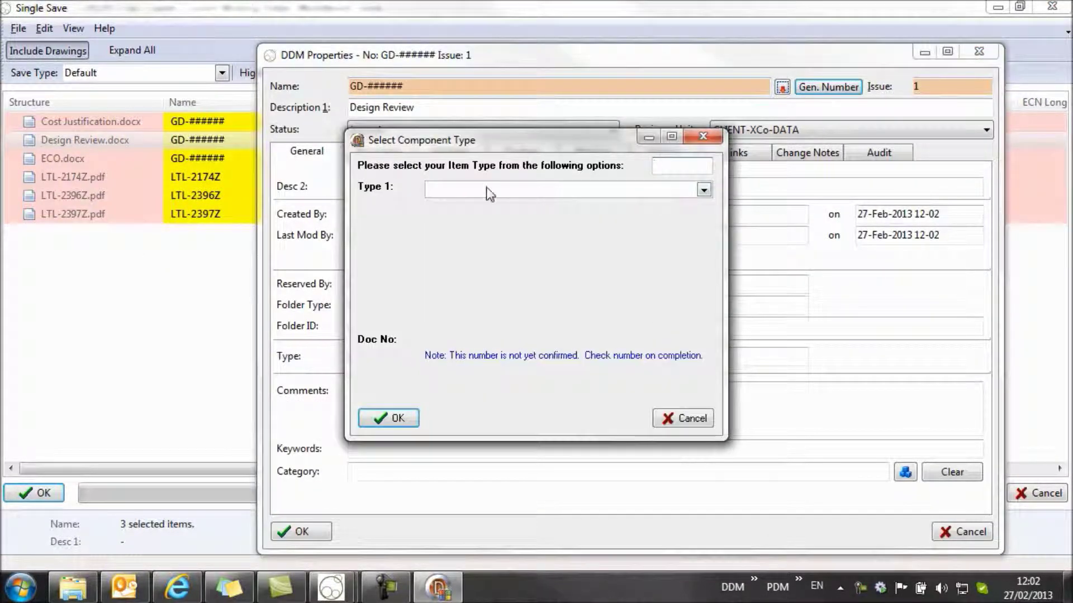
click(481, 189)
click(476, 205)
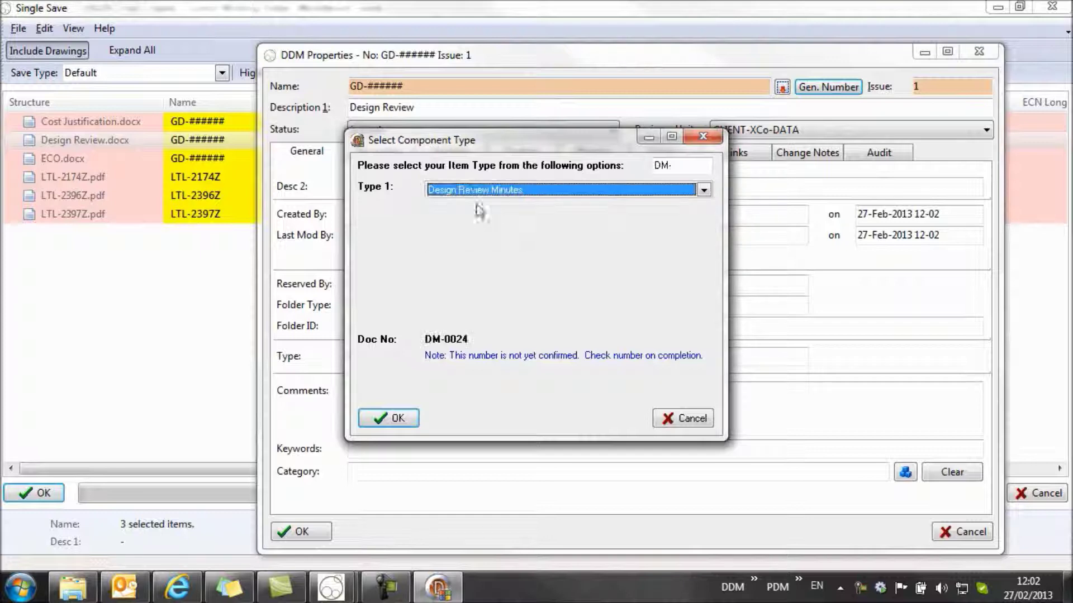
click(395, 418)
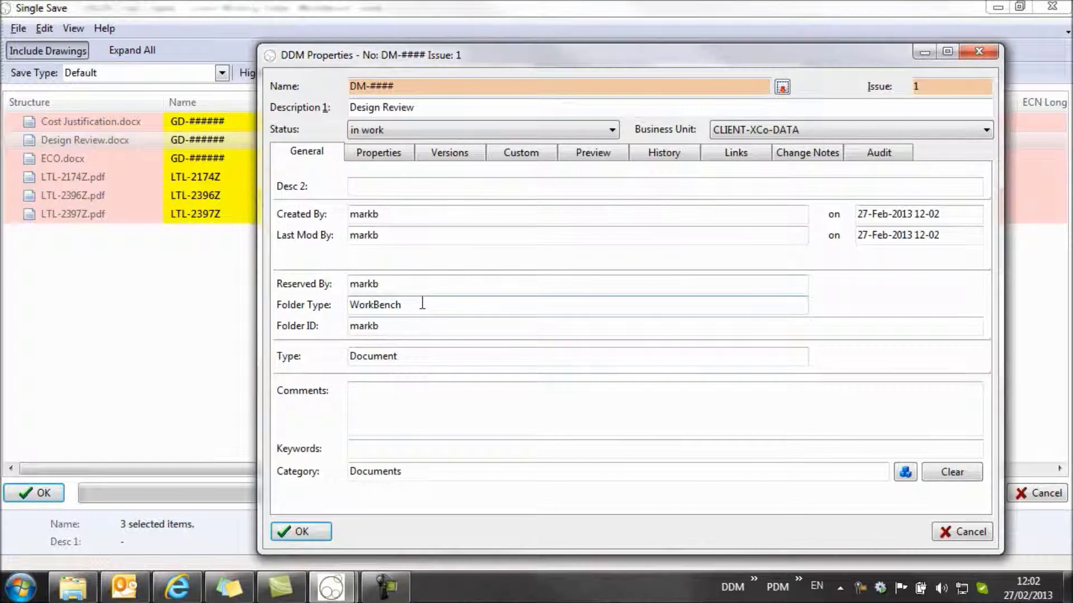
click(302, 533)
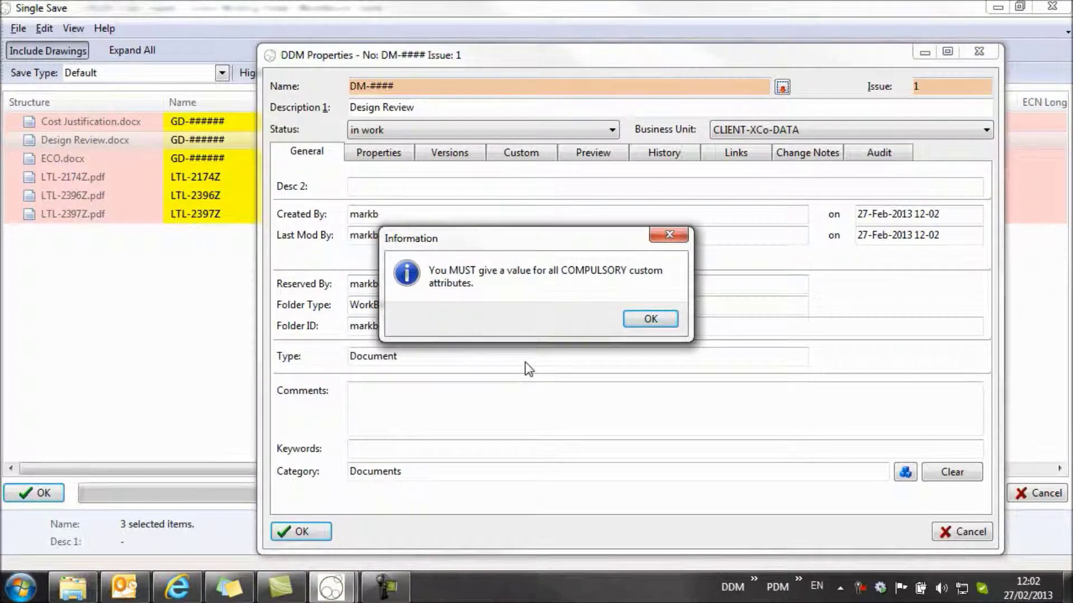
click(651, 318)
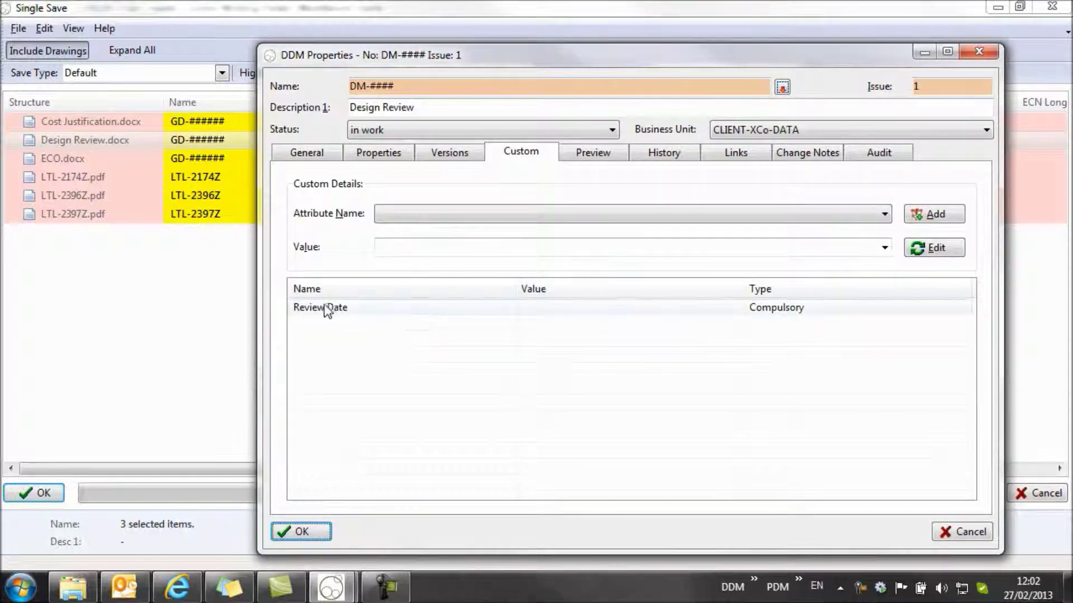
- Set Design Review.docx's compulsory Review Date attribute to 26/02/2013 and apply the properties
click(358, 307)
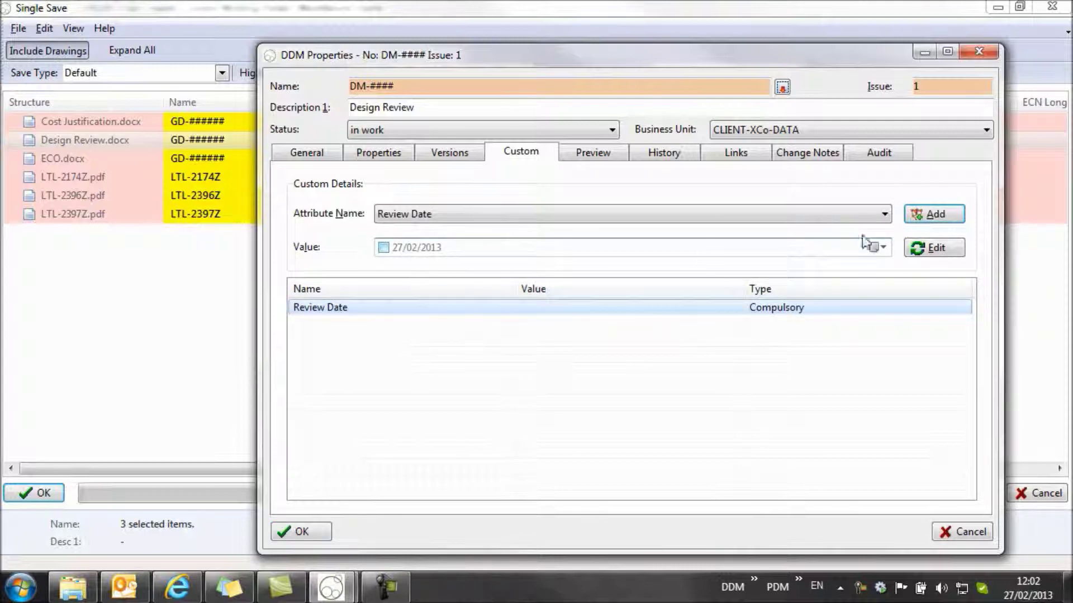
click(879, 247)
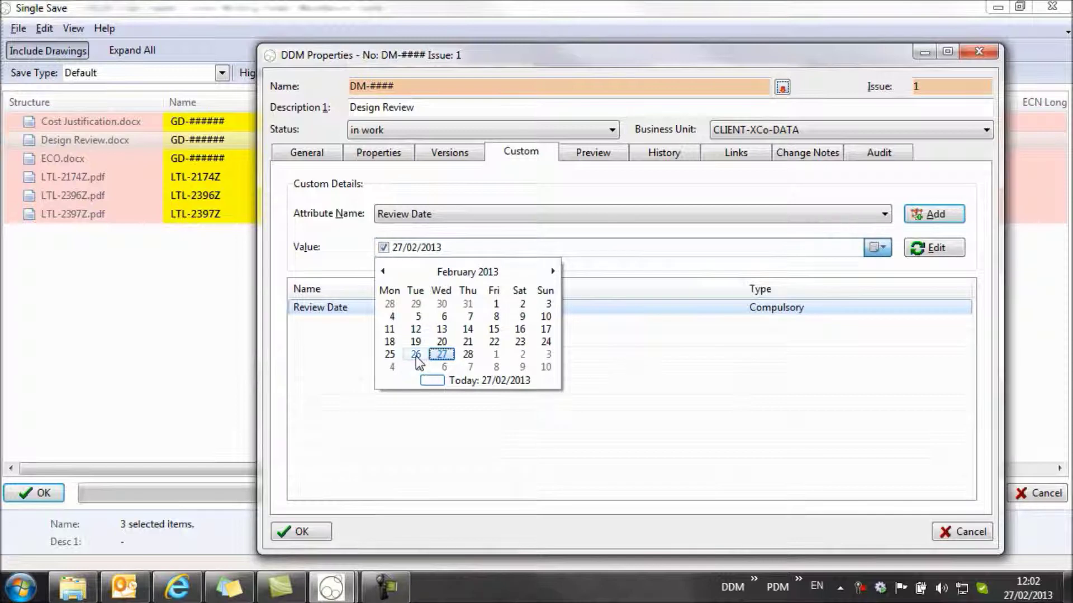
click(414, 355)
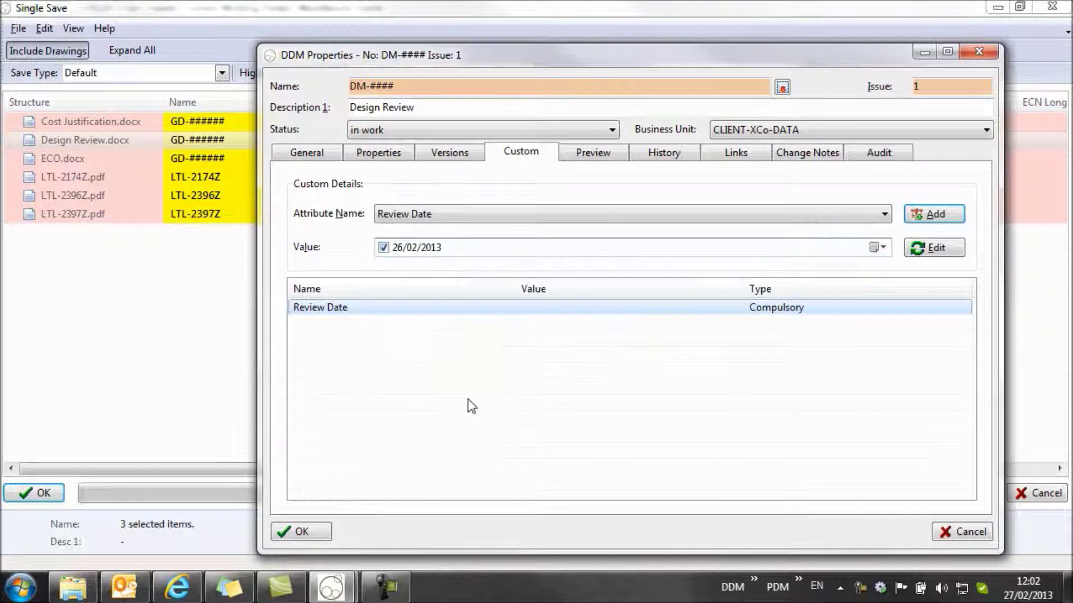
click(944, 214)
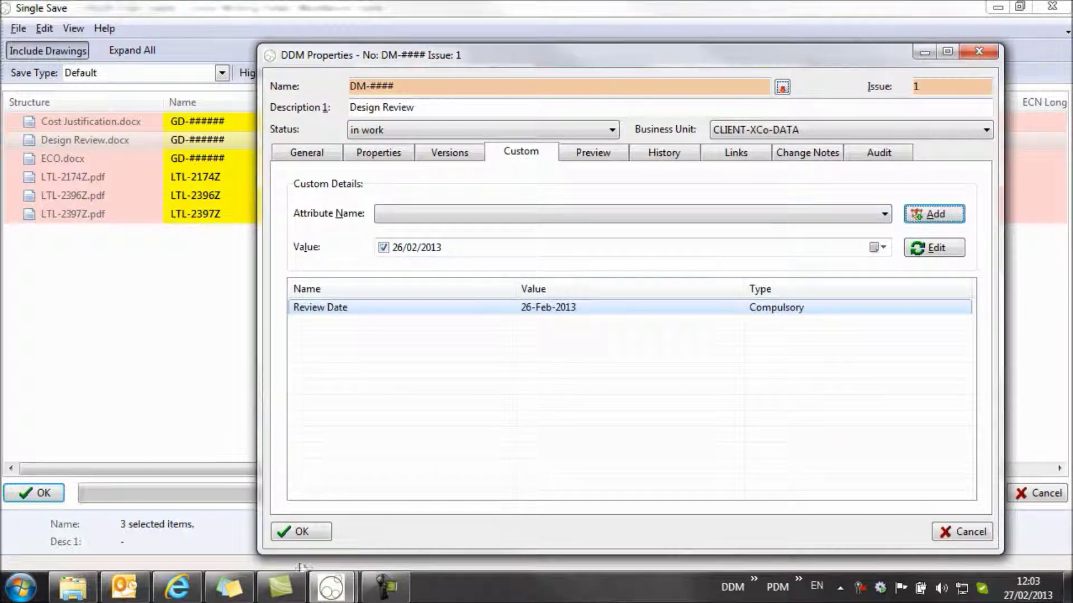
click(298, 533)
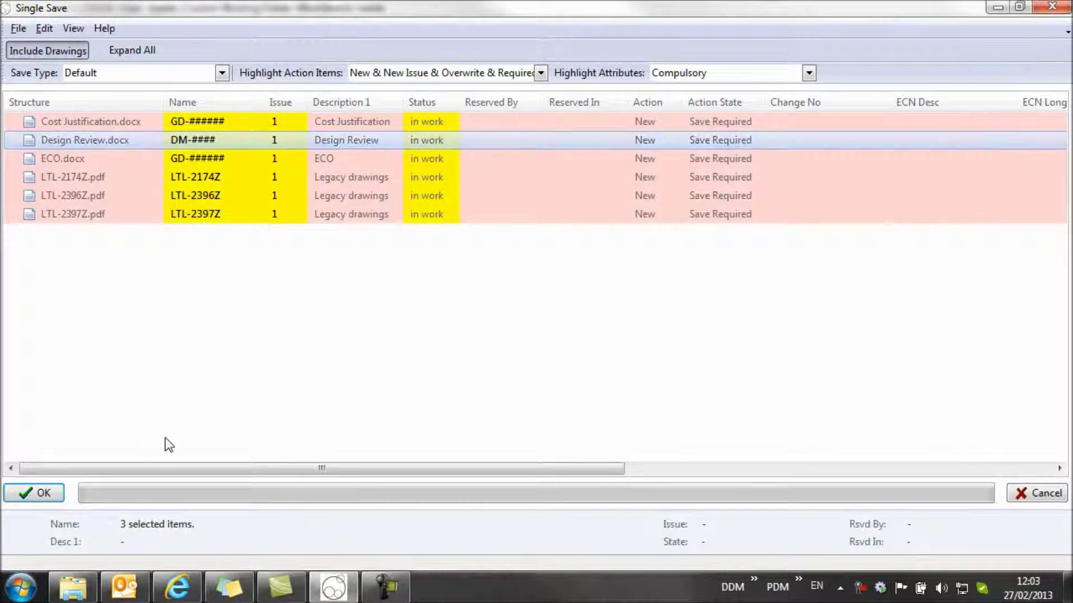
- Save all six documents in the Single Save and bring up My Recent Items in DDM
click(43, 494)
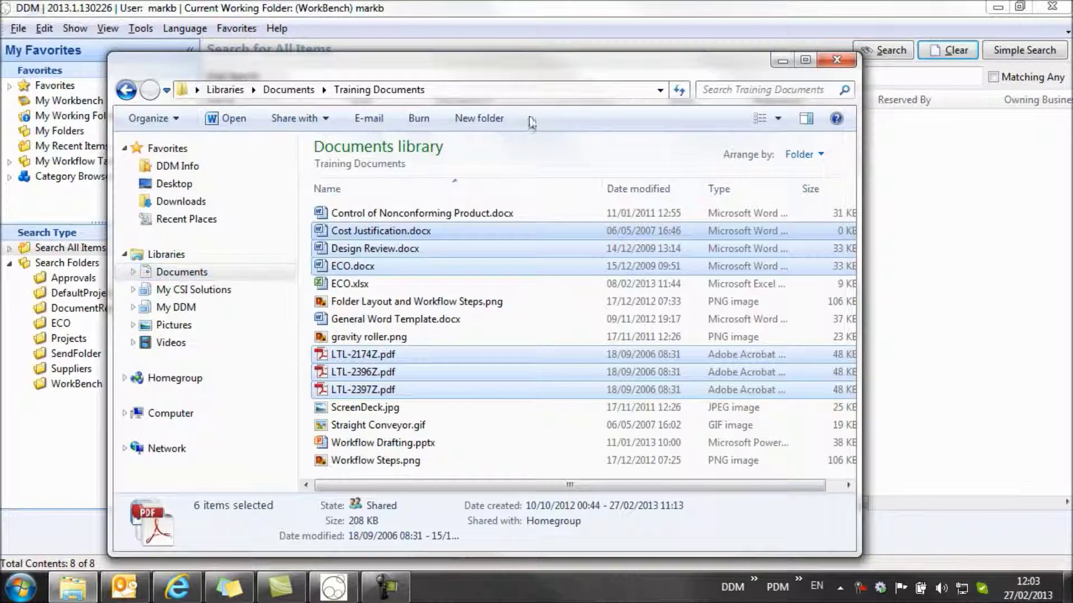
click(799, 58)
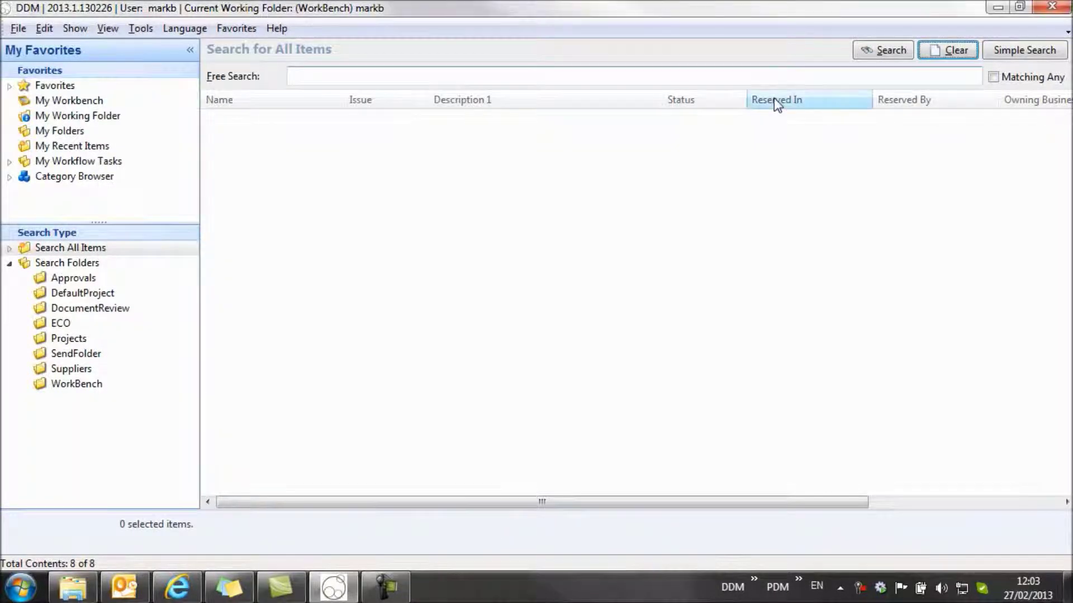
click(85, 145)
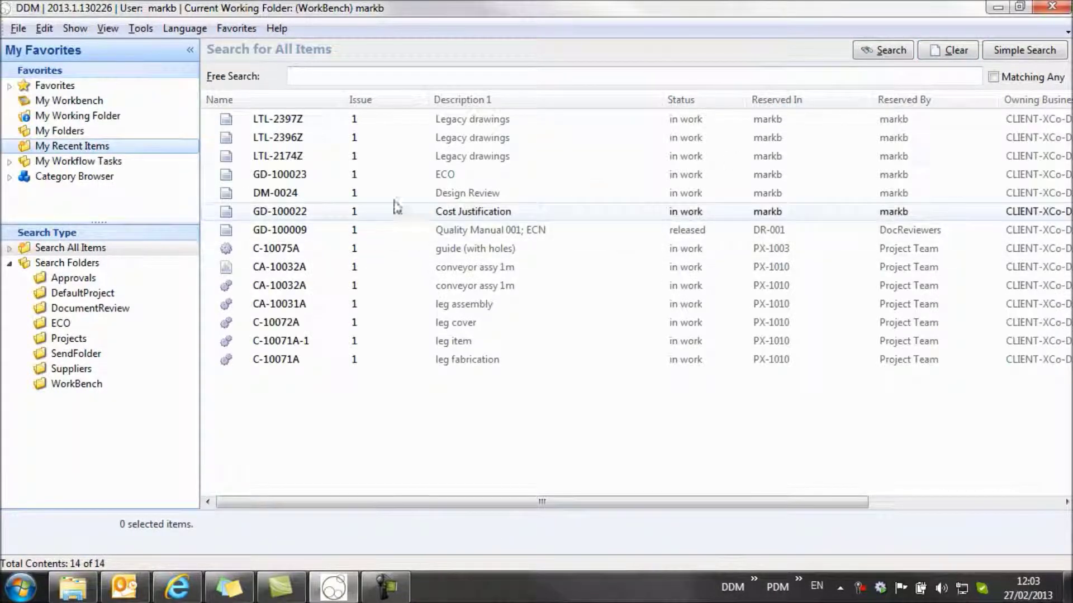
- Examine the LTL legacy drawings and the ECO document among the recent items
click(363, 119)
click(365, 138)
click(368, 161)
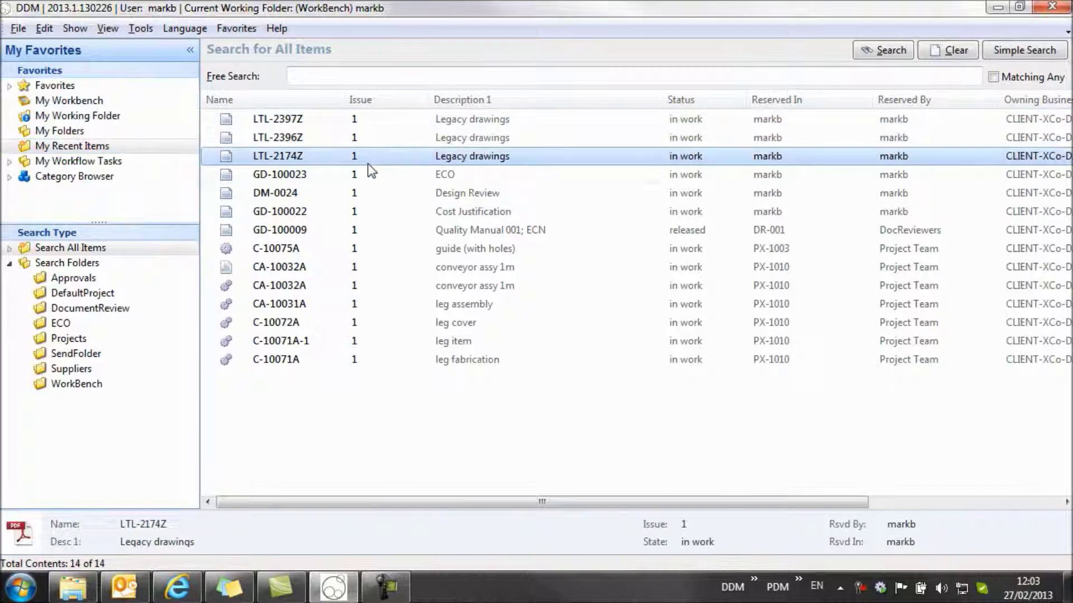
click(369, 175)
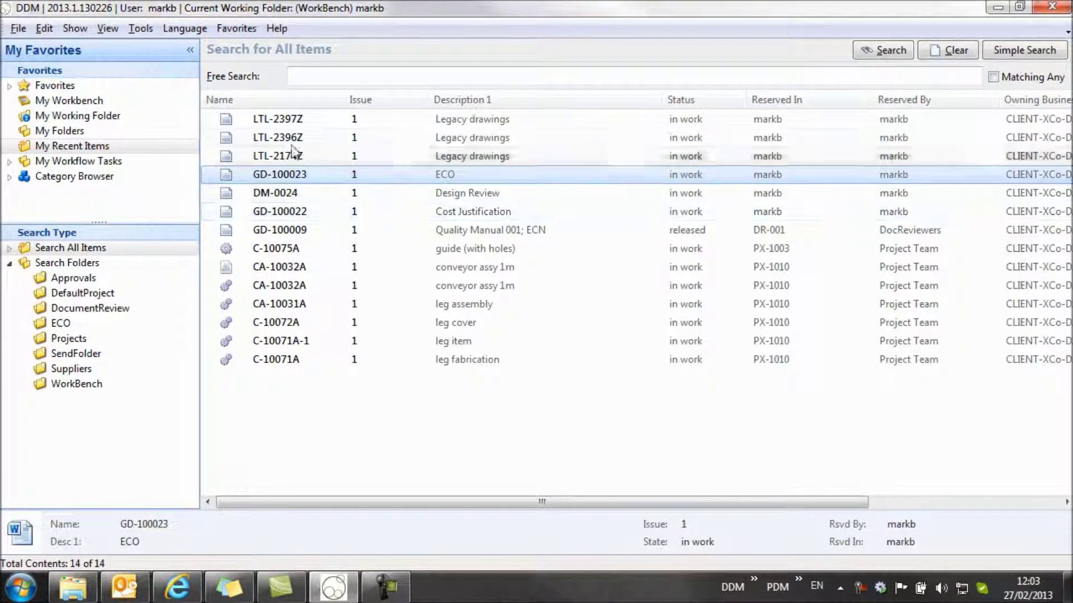